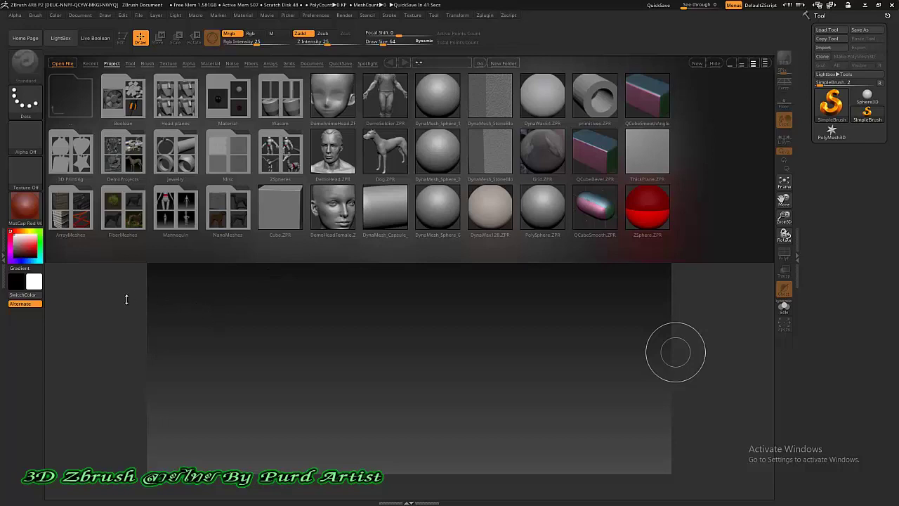
- Discard a test object, close LightBox and select Plane3D as the current tool
drag(124, 306, 154, 307)
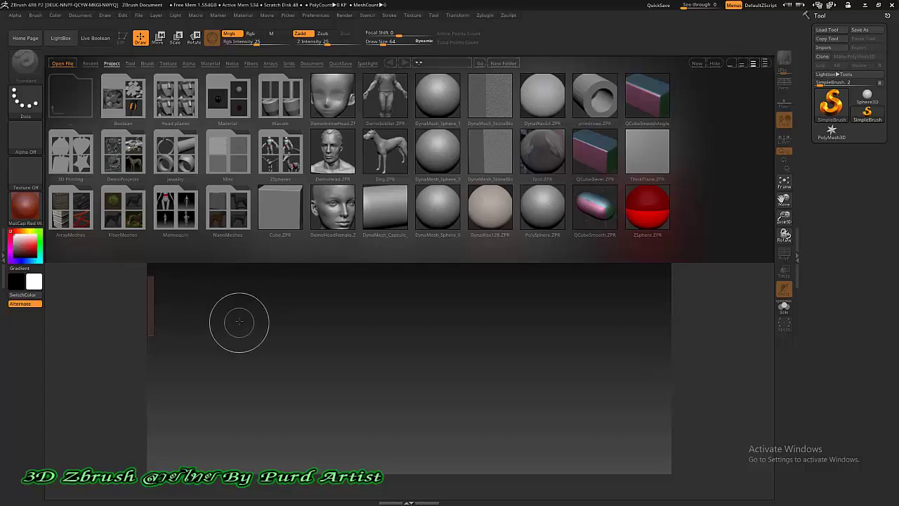
key(ctrl+z)
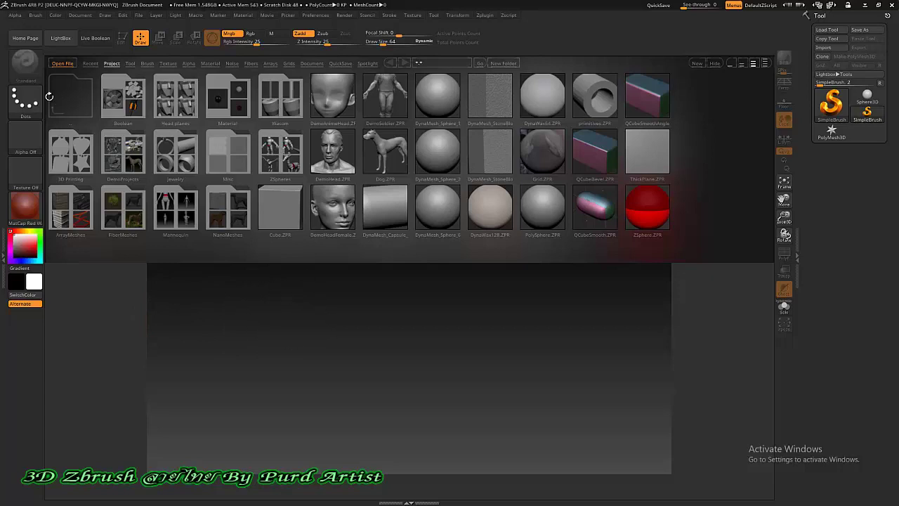
click(60, 38)
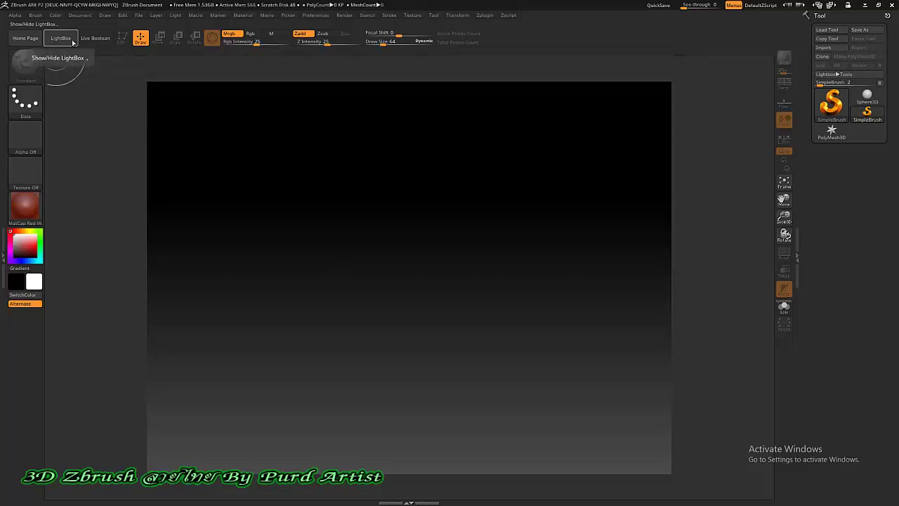
click(829, 107)
click(535, 146)
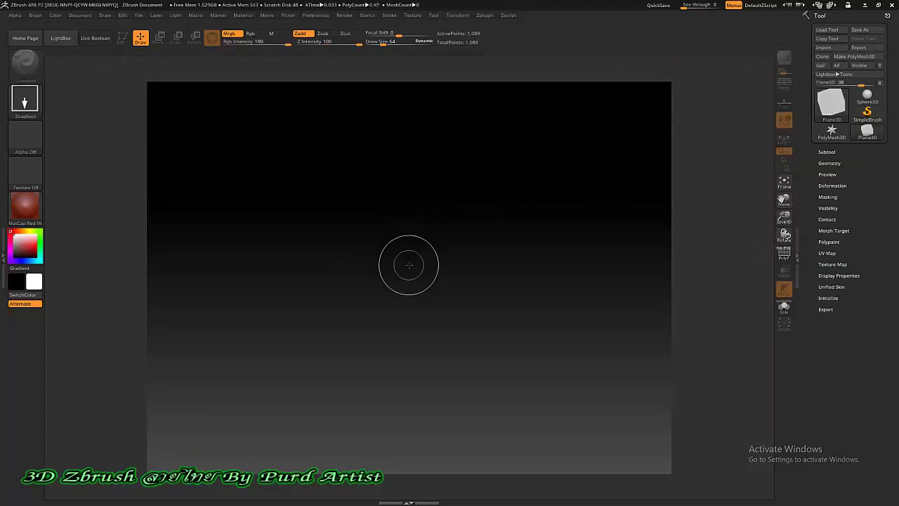
- Draw the plane on the canvas, enter Edit mode and convert it to PolyMesh3D
mouse_move(404, 222)
mouse_down()
mouse_move(425, 337)
mouse_move(404, 361)
mouse_up()
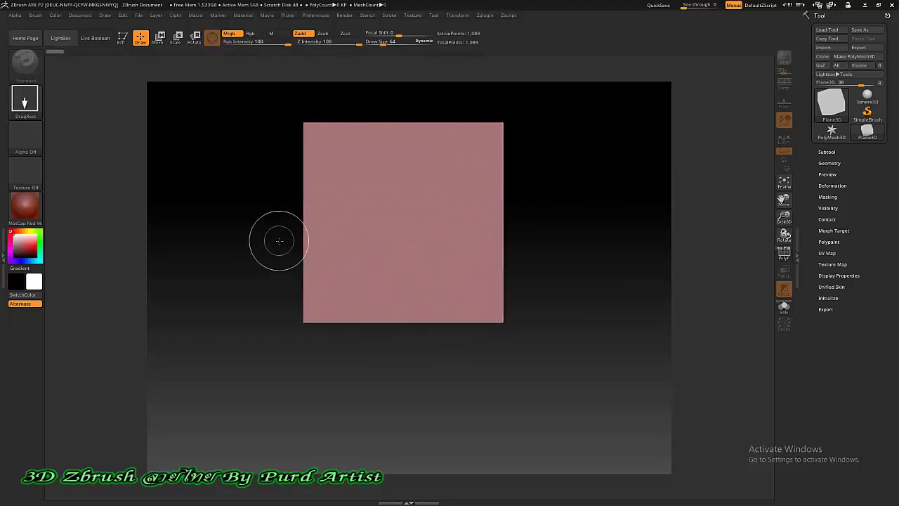
click(122, 39)
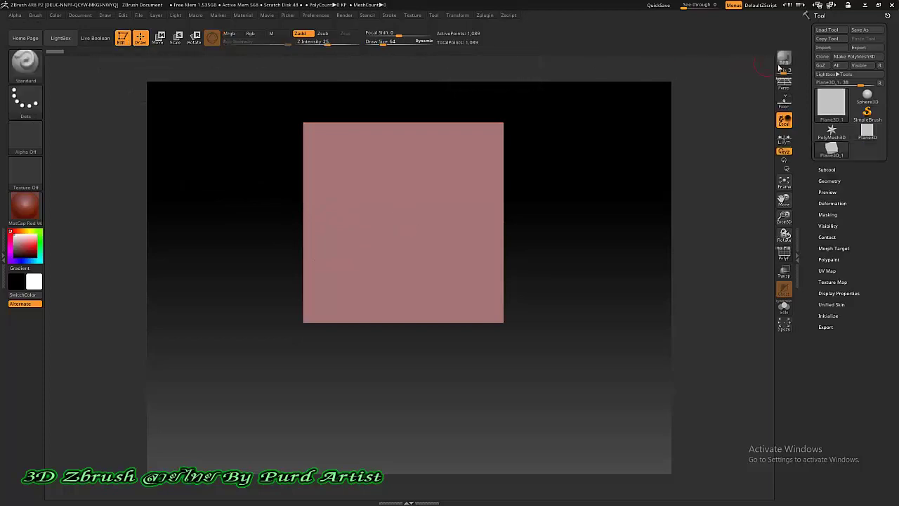
click(856, 58)
click(857, 58)
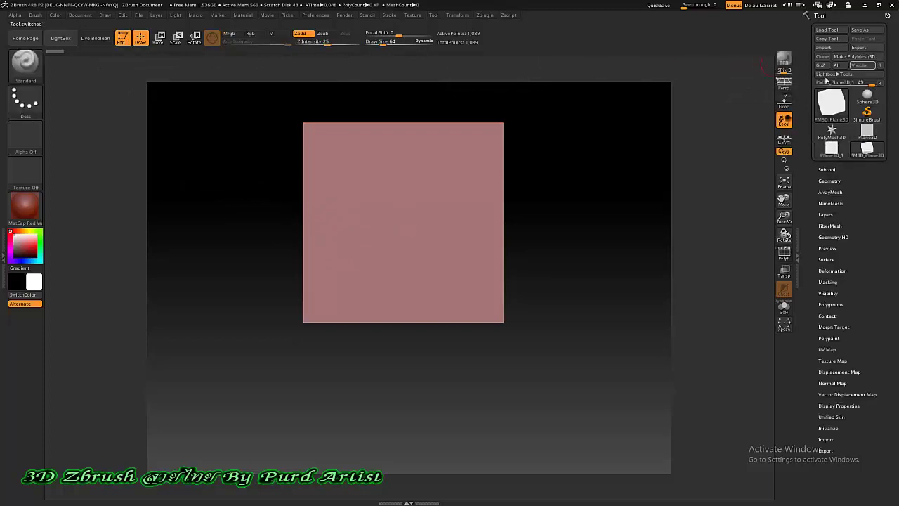
- Enable Floor, then rotate slightly and pan so the plane squarely faces the camera
alt+drag(257, 223, 277, 196)
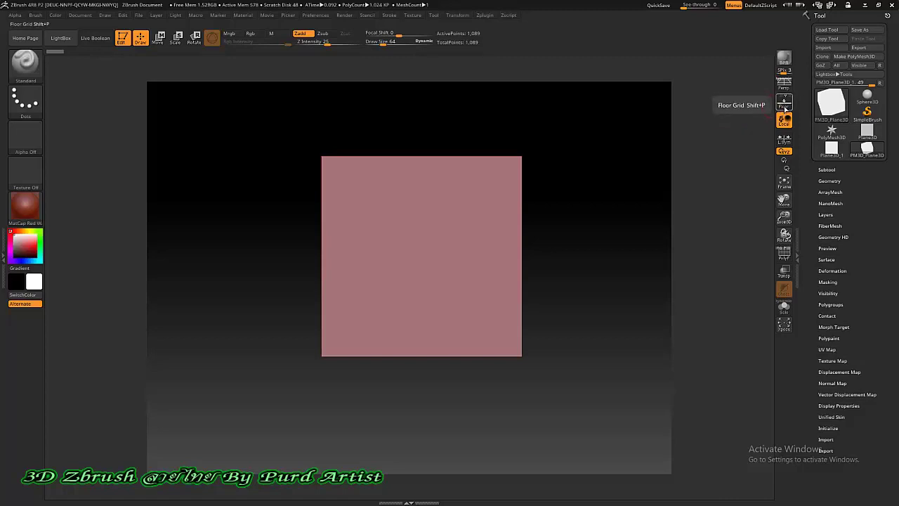
click(784, 105)
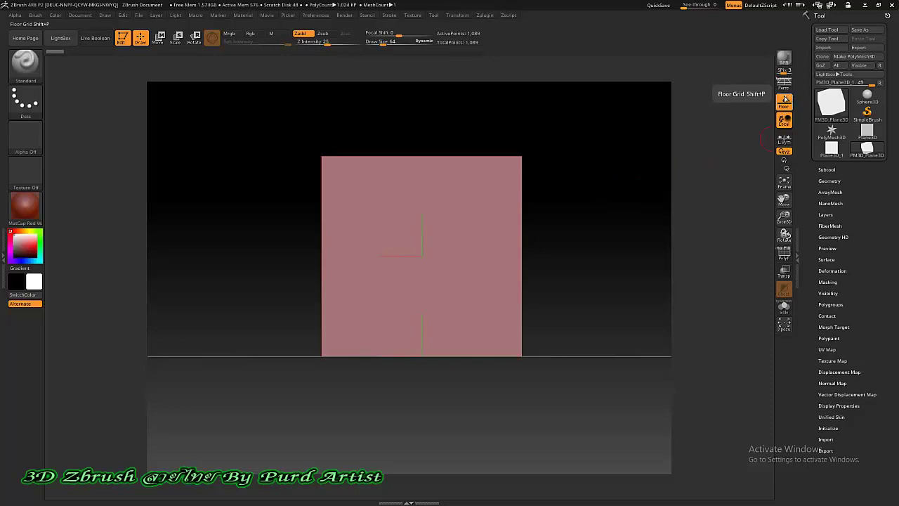
mouse_move(572, 220)
mouse_down()
mouse_move(531, 215)
mouse_move(554, 211)
mouse_up()
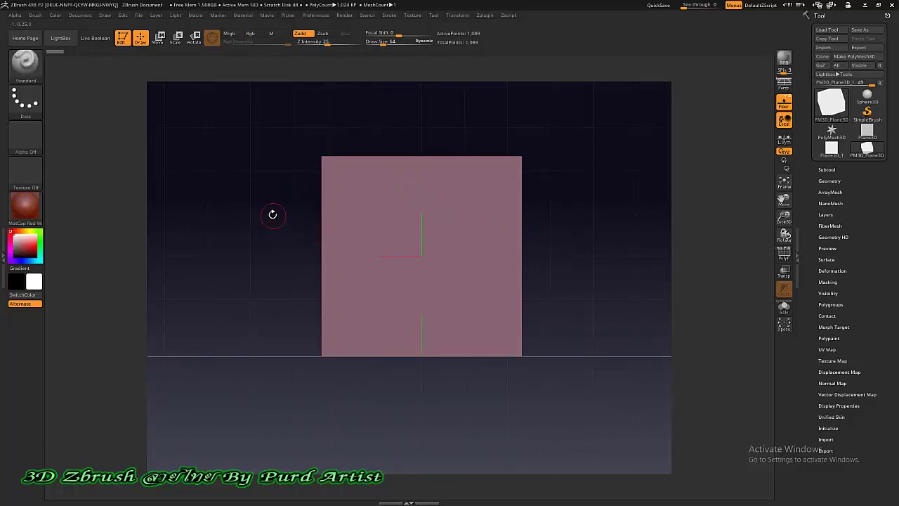
alt+drag(274, 211, 284, 240)
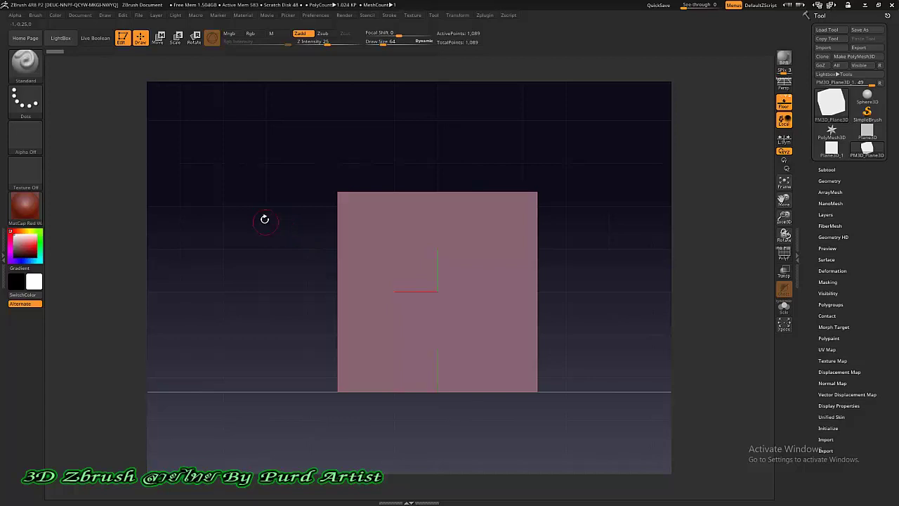
alt+drag(286, 238, 262, 220)
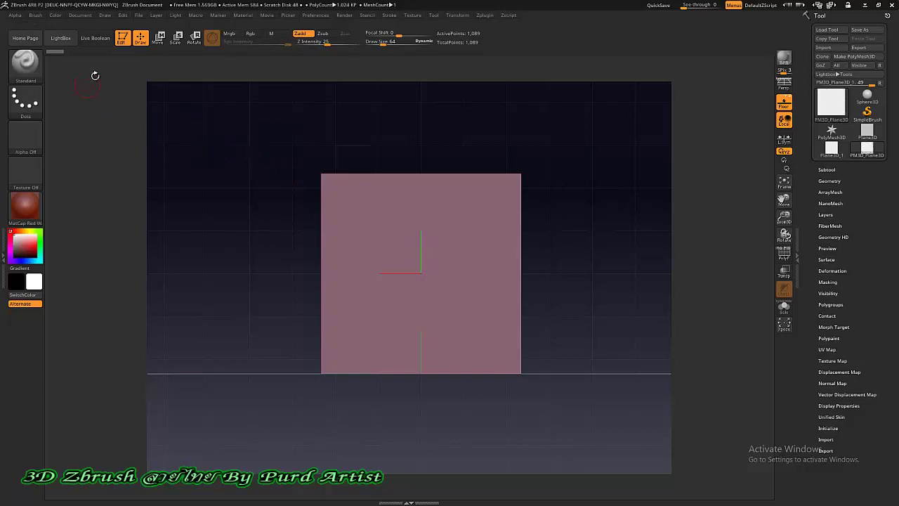
- Open the Draw palette's Front-Back reference image options
click(104, 15)
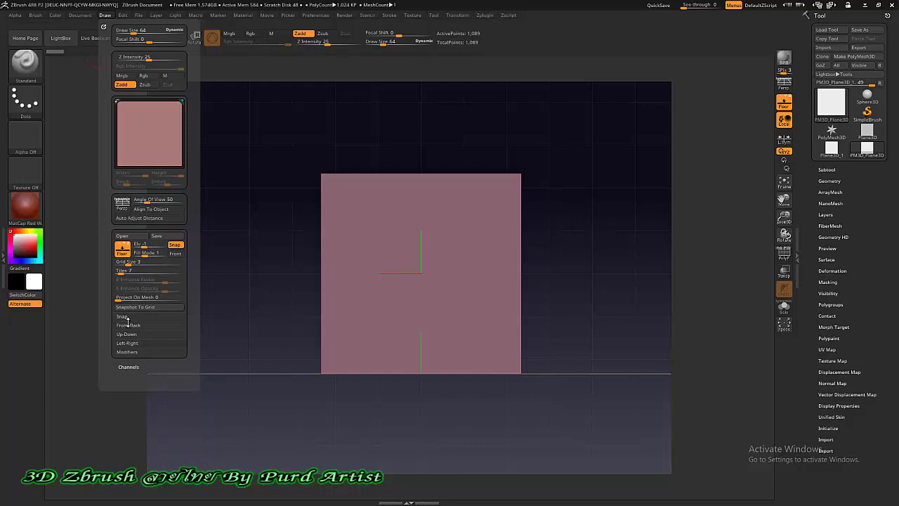
click(128, 325)
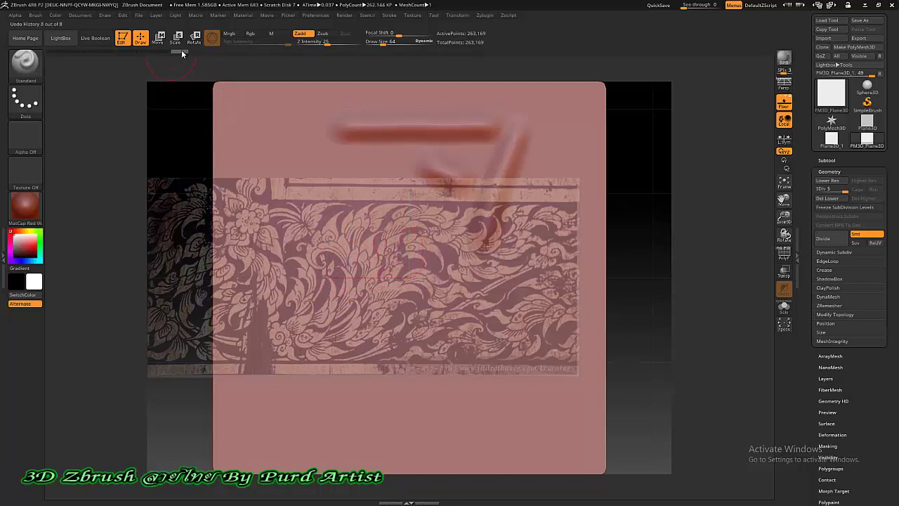
- Undo the stray stroke, drop a subdivision level, and sculpt raised strands along the reference leaf curves
drag(163, 52, 111, 56)
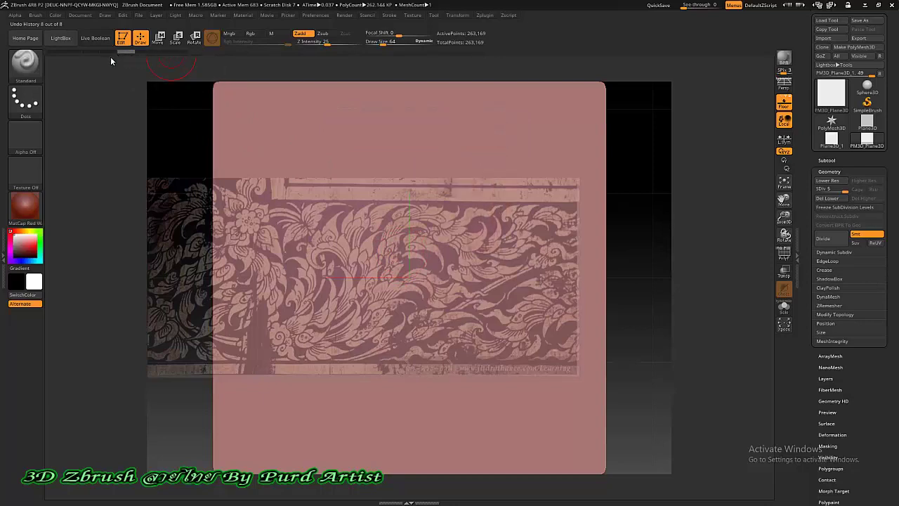
key(shift+d)
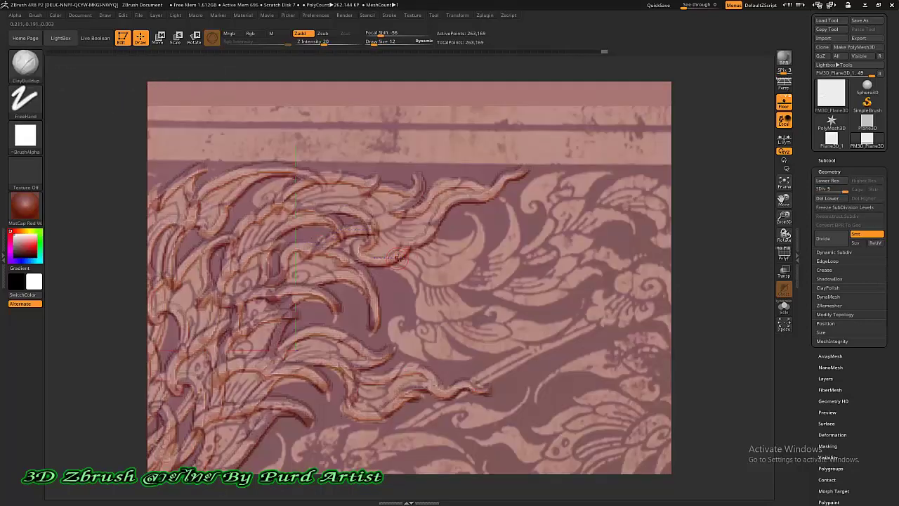
mouse_move(397, 259)
mouse_down()
mouse_move(422, 245)
mouse_move(437, 316)
mouse_move(586, 298)
mouse_up()
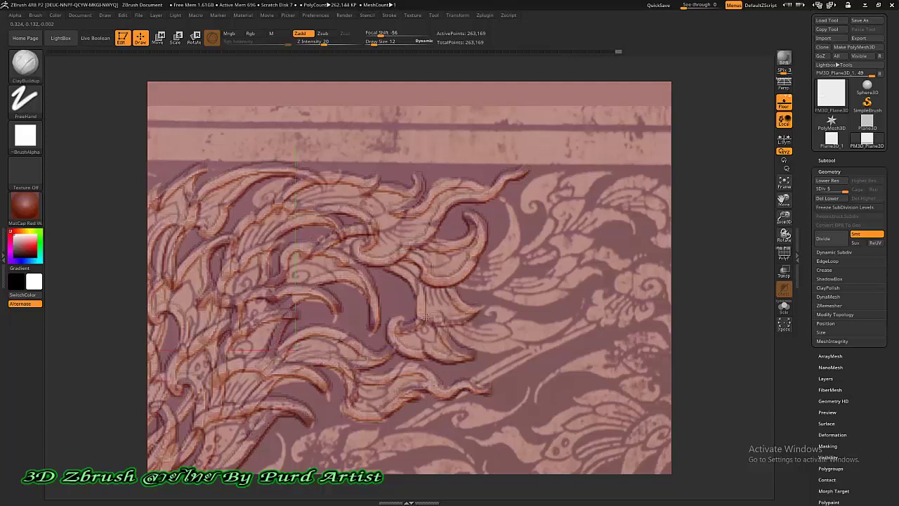
drag(442, 330, 580, 302)
alt+right_drag(580, 302, 371, 302)
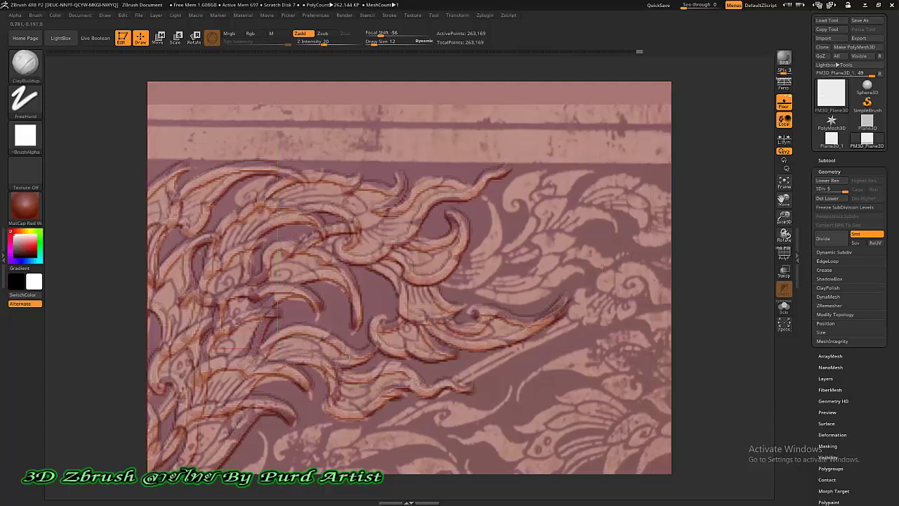
mouse_move(393, 270)
mouse_down()
mouse_move(466, 265)
mouse_move(506, 277)
mouse_move(355, 325)
mouse_move(386, 225)
mouse_move(439, 250)
mouse_move(379, 288)
mouse_up()
mouse_move(491, 246)
mouse_down()
mouse_move(432, 245)
mouse_move(523, 260)
mouse_move(604, 232)
mouse_move(546, 238)
mouse_move(498, 207)
mouse_move(469, 216)
mouse_move(465, 237)
mouse_up()
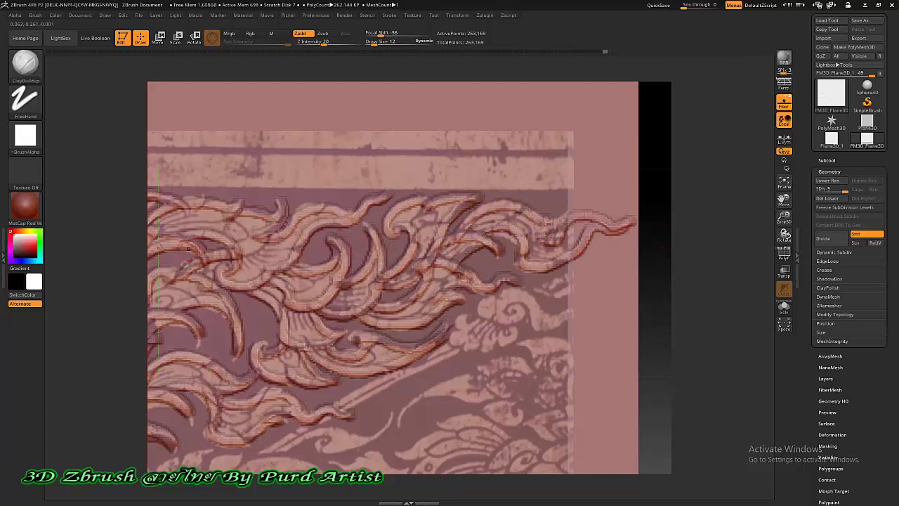
alt+drag(118, 266, 319, 245)
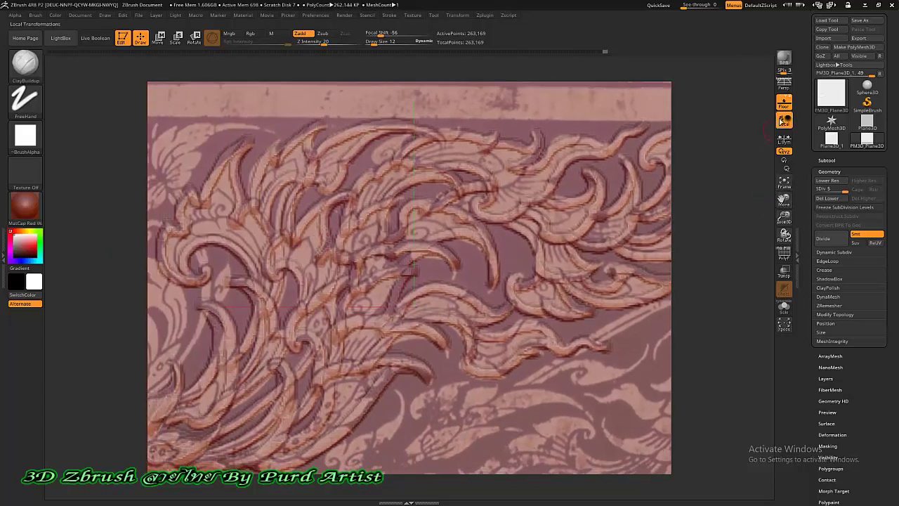
- Hide the reference image to reveal the bare relief and reframe the ornament
click(784, 104)
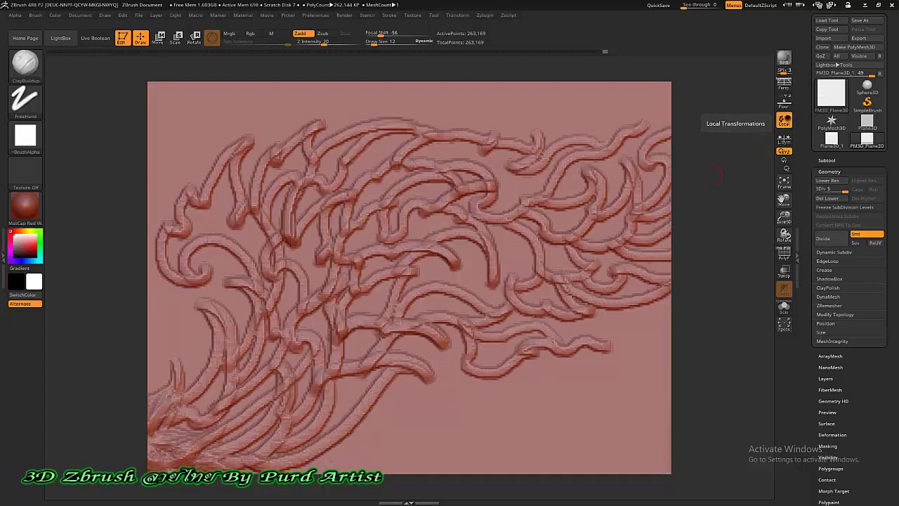
alt+drag(123, 267, 420, 254)
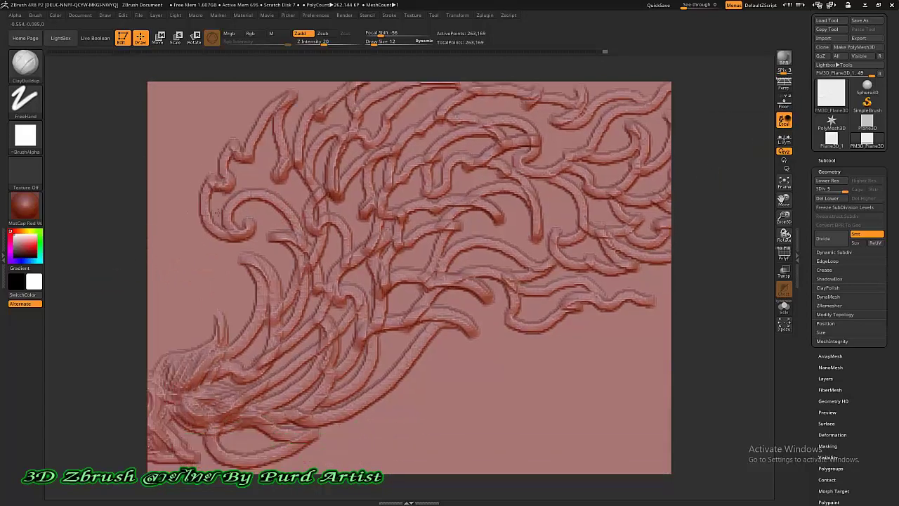
scroll(420, 254, down, 2)
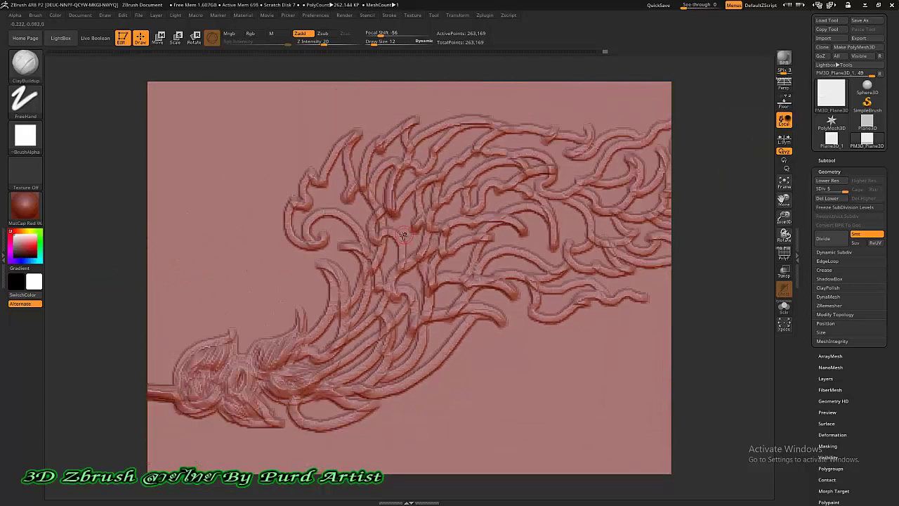
scroll(408, 238, down, 2)
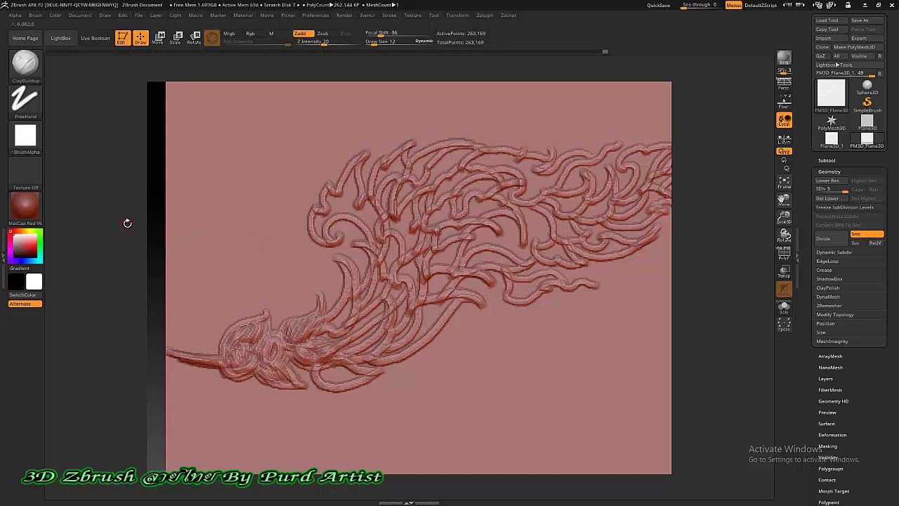
alt+drag(127, 223, 87, 200)
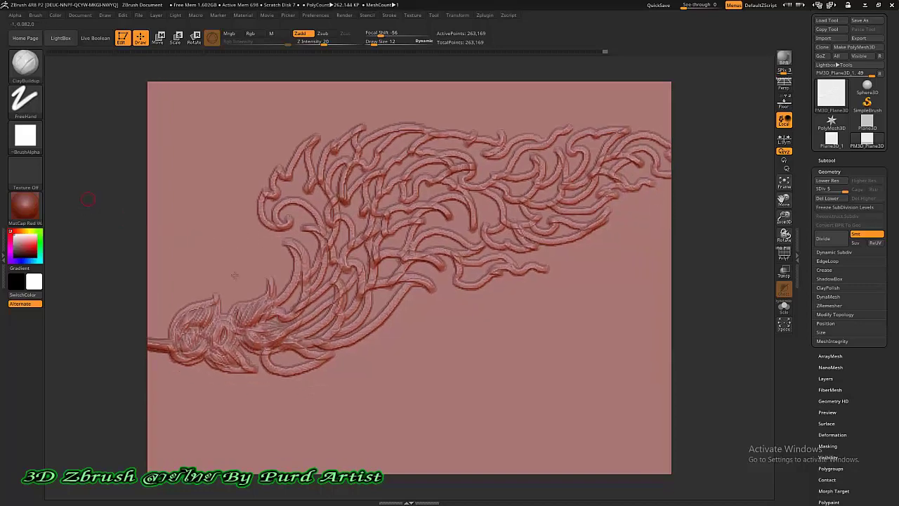
scroll(262, 312, up, 1)
scroll(274, 304, up, 2)
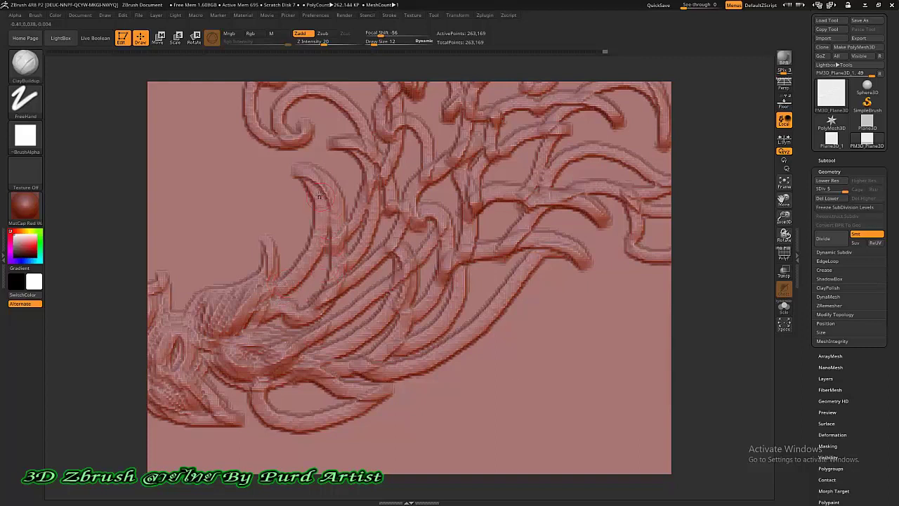
- Sculpt a downward strand along the inner hook and cross-hatched detail in the lower loop
drag(320, 189, 303, 267)
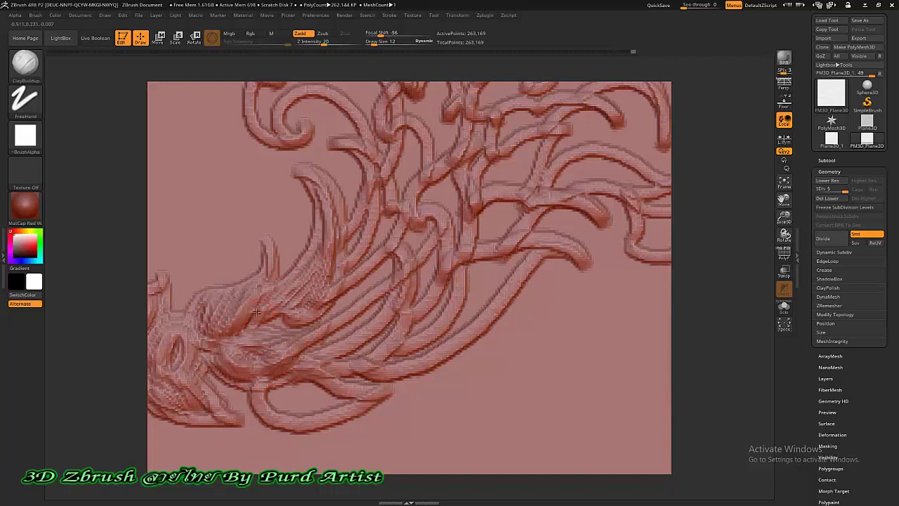
drag(325, 188, 326, 291)
drag(311, 230, 324, 321)
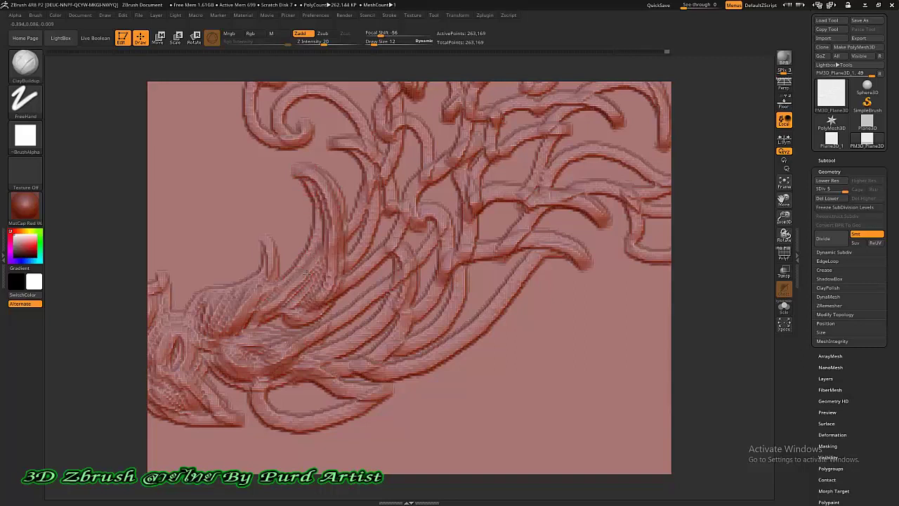
drag(284, 389, 334, 394)
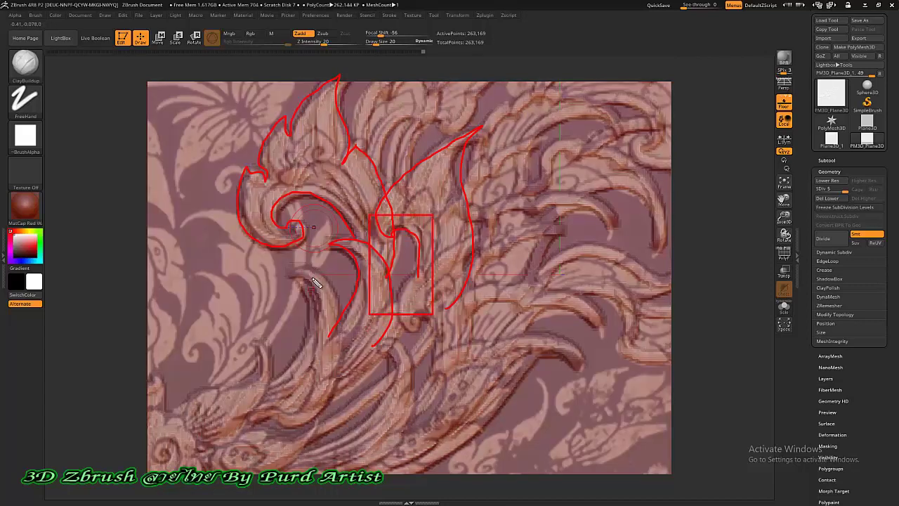
- Smooth the rough raised scrolls across the relief with the Shift smooth brush
key(shift)
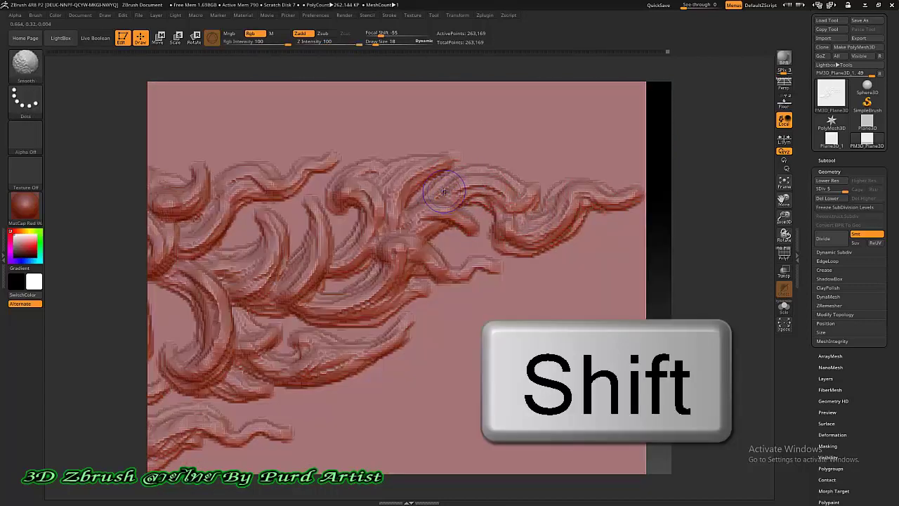
mouse_move(444, 191)
shift+mouse_down()
mouse_move(578, 191)
mouse_move(459, 229)
mouse_move(376, 201)
mouse_move(289, 220)
shift+mouse_up()
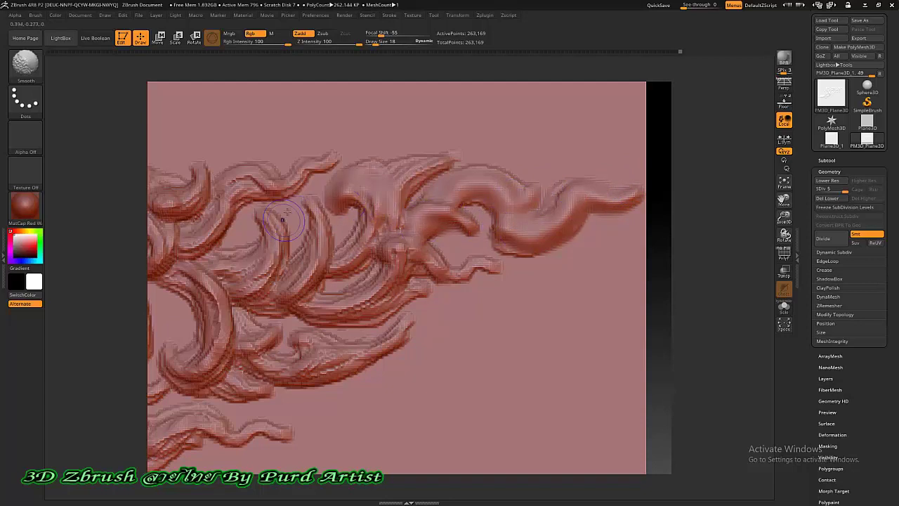
alt+drag(115, 237, 166, 247)
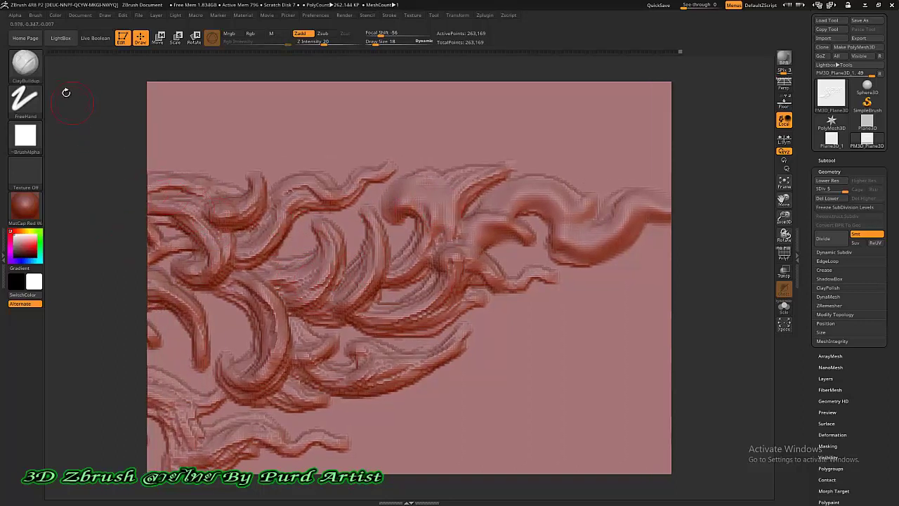
mouse_move(438, 165)
shift+mouse_down()
mouse_move(428, 225)
mouse_move(394, 288)
shift+mouse_up()
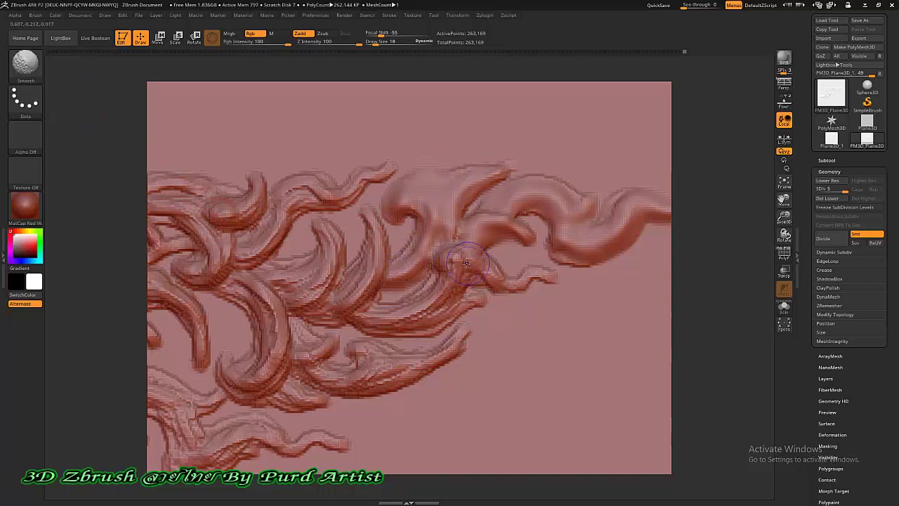
mouse_move(452, 267)
shift+mouse_down()
mouse_move(369, 307)
mouse_move(353, 272)
shift+mouse_up()
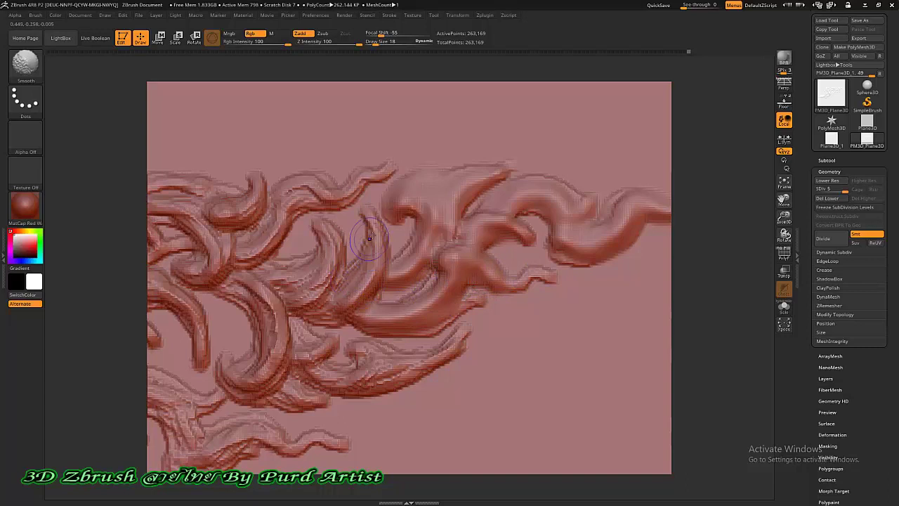
mouse_move(353, 272)
shift+mouse_down()
mouse_move(288, 280)
mouse_move(333, 374)
mouse_move(349, 340)
mouse_move(235, 295)
mouse_move(267, 362)
mouse_move(326, 393)
shift+mouse_up()
shift+right_drag(327, 394, 333, 239)
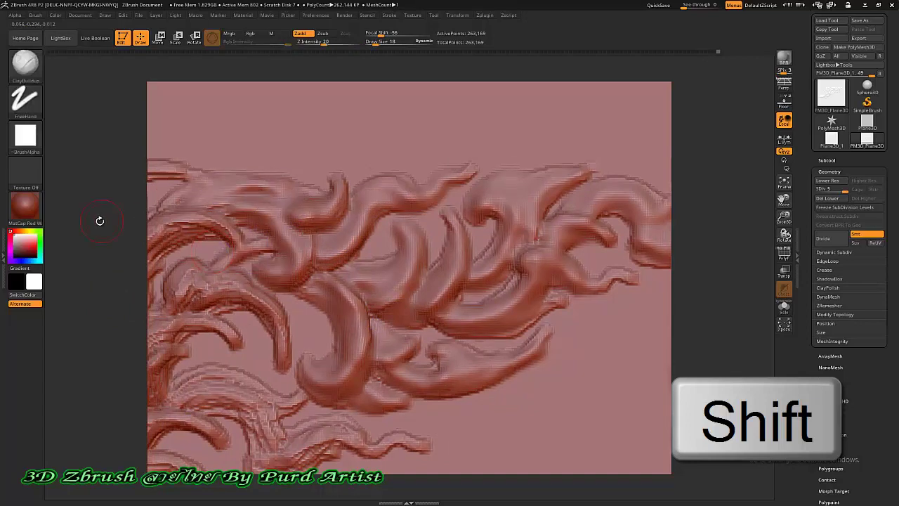
drag(98, 221, 291, 212)
mouse_move(393, 225)
shift+mouse_down()
mouse_move(337, 249)
mouse_move(435, 309)
shift+mouse_up()
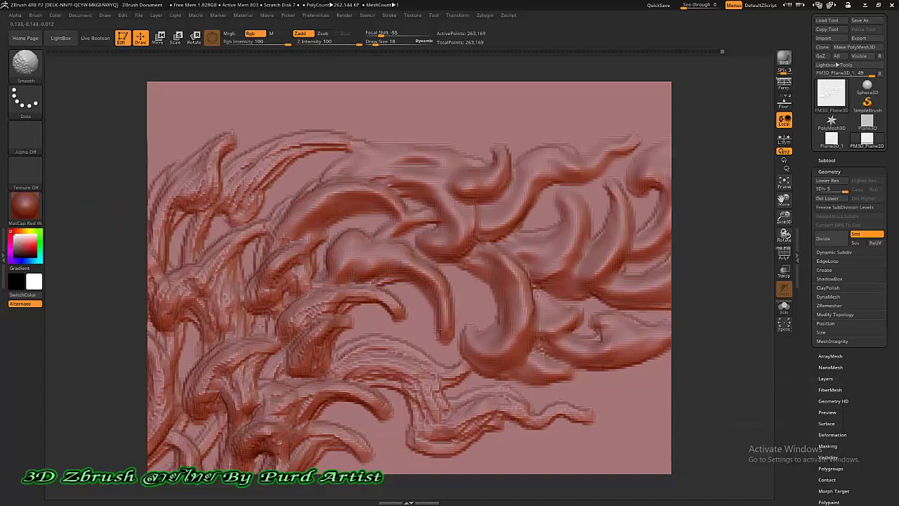
mouse_move(422, 365)
shift+mouse_down()
mouse_move(380, 340)
mouse_move(467, 412)
mouse_move(444, 380)
shift+mouse_up()
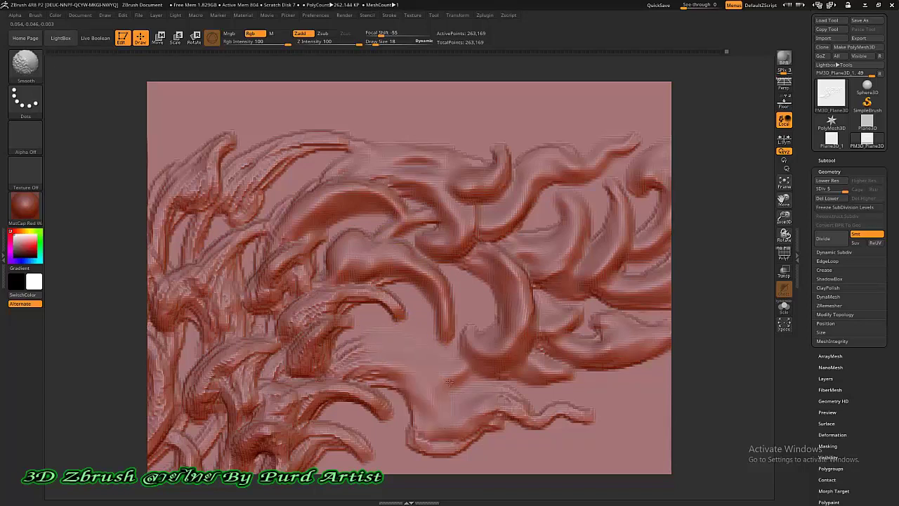
alt+right_drag(443, 380, 490, 214)
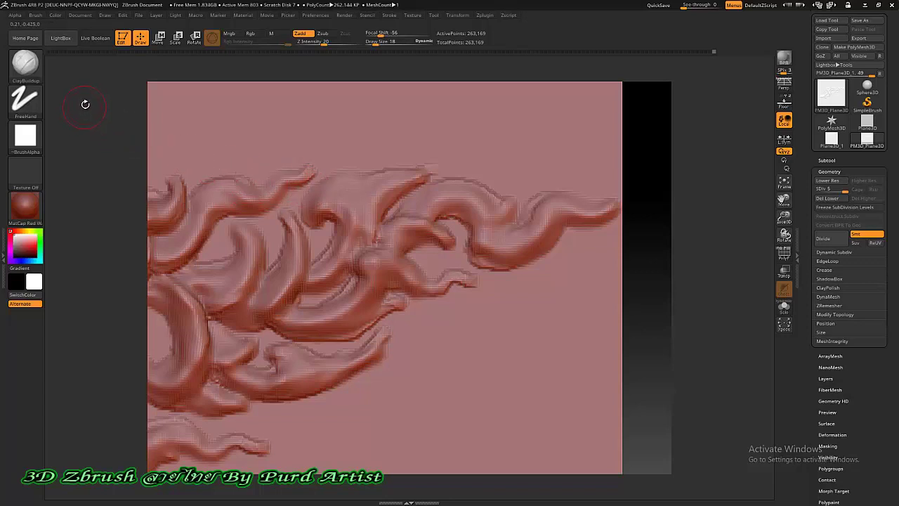
- Select DamStandard and carve two parallel diagonal grooves beside the relief
click(25, 66)
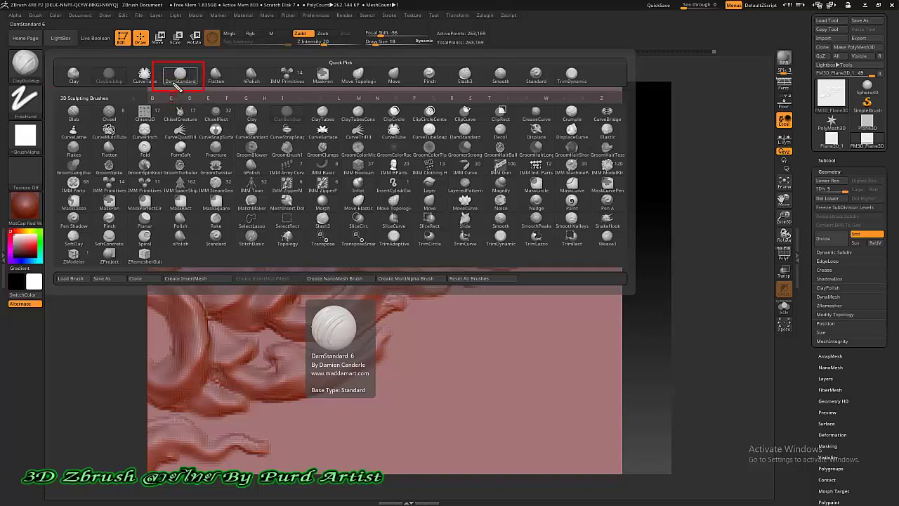
click(181, 74)
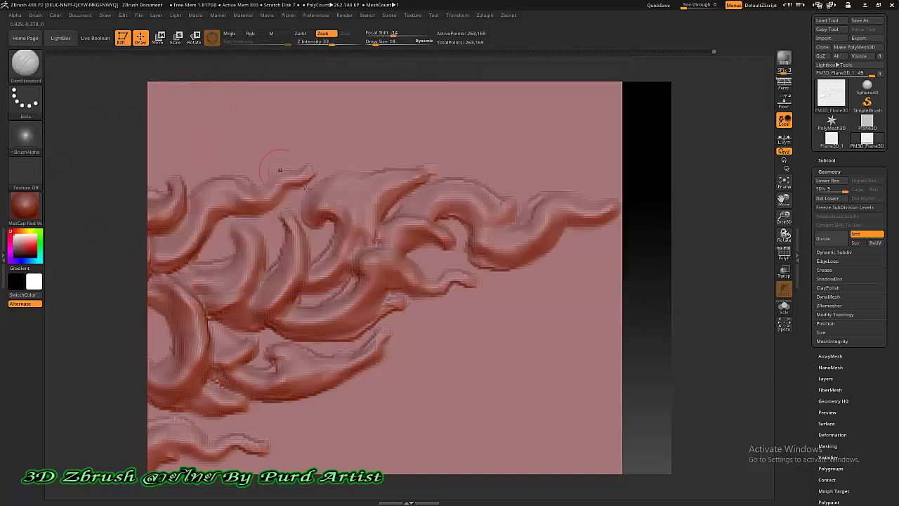
drag(577, 291, 469, 410)
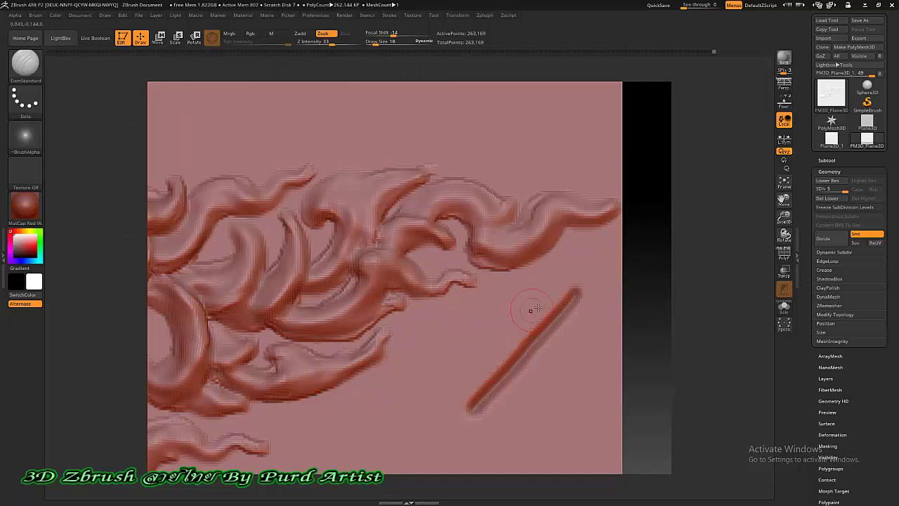
drag(549, 291, 419, 404)
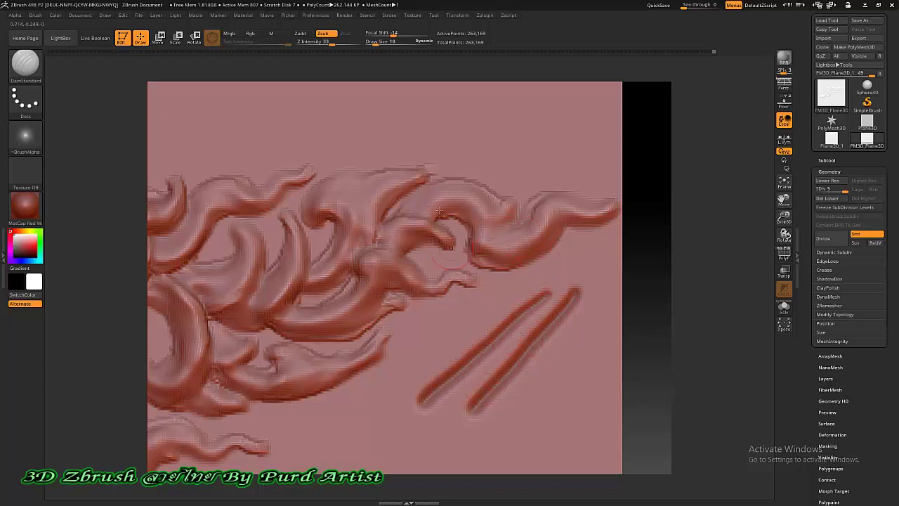
- With Alt held, add five thin diagonal strokes beside the grooves, then carve one more below
key(alt)
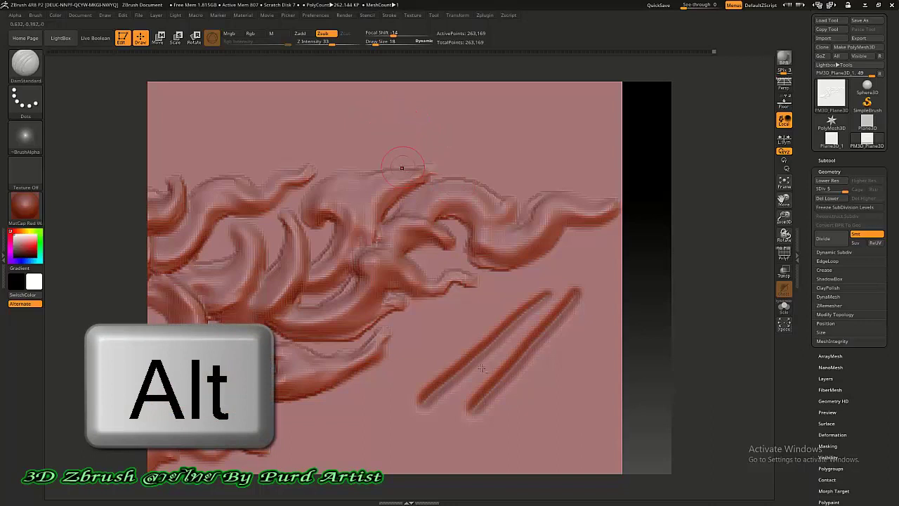
alt+drag(583, 333, 462, 430)
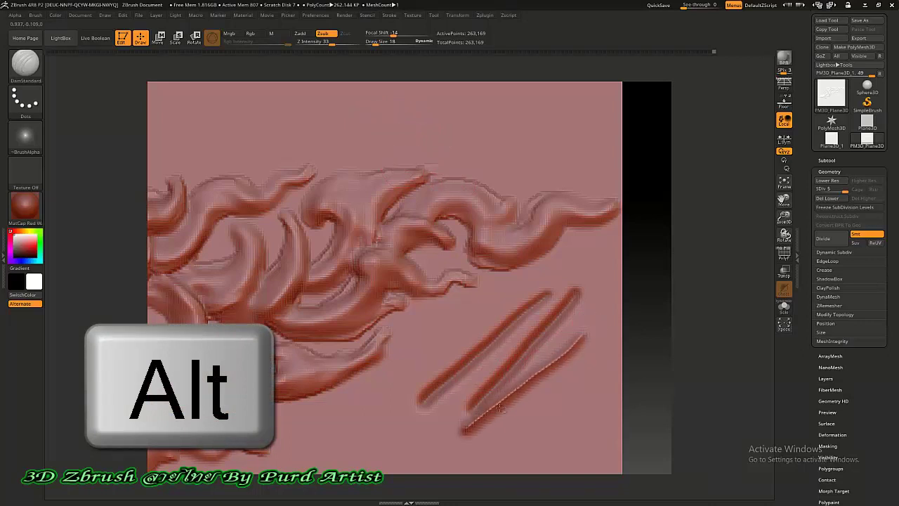
alt+drag(594, 360, 471, 446)
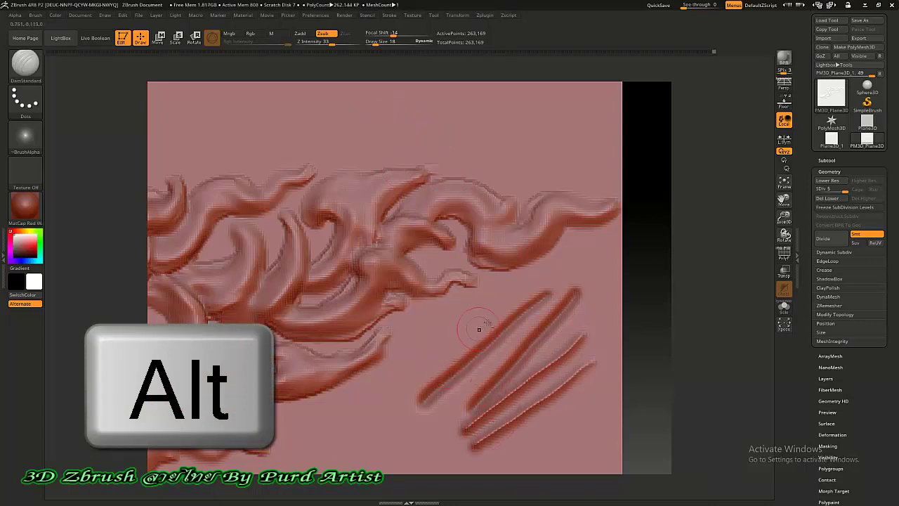
alt+drag(491, 322, 374, 419)
alt+drag(462, 385, 375, 447)
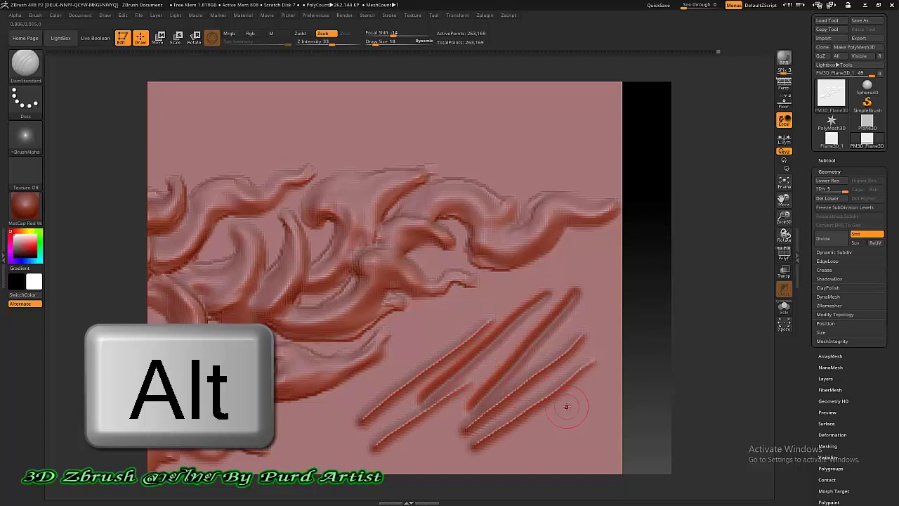
alt+drag(593, 384, 493, 444)
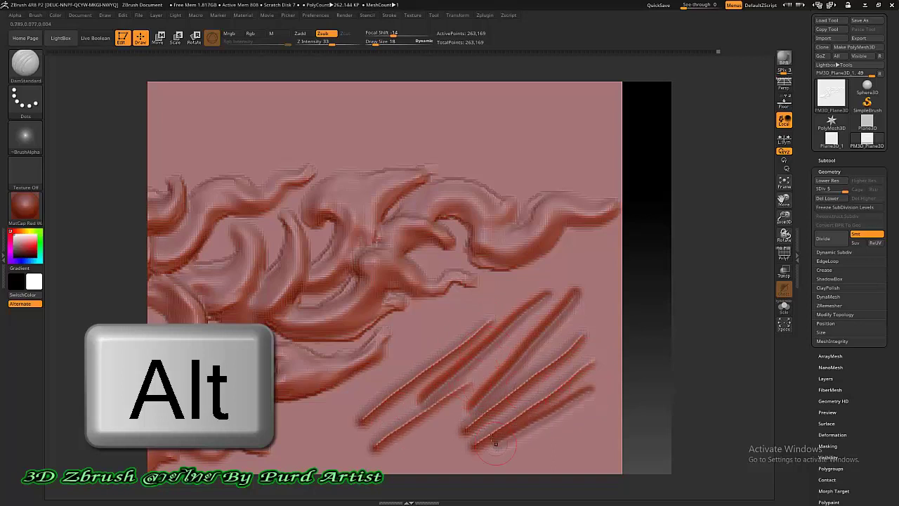
alt+right_drag(198, 301, 335, 245)
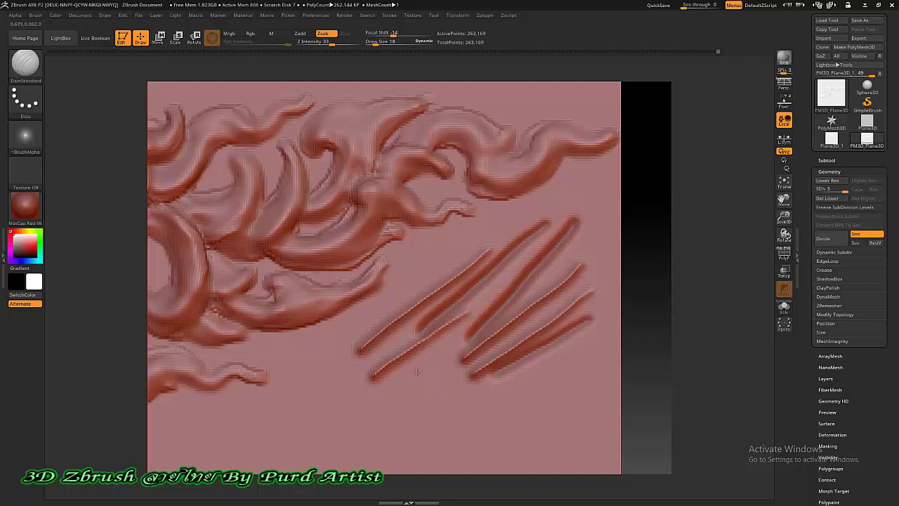
drag(429, 366, 325, 431)
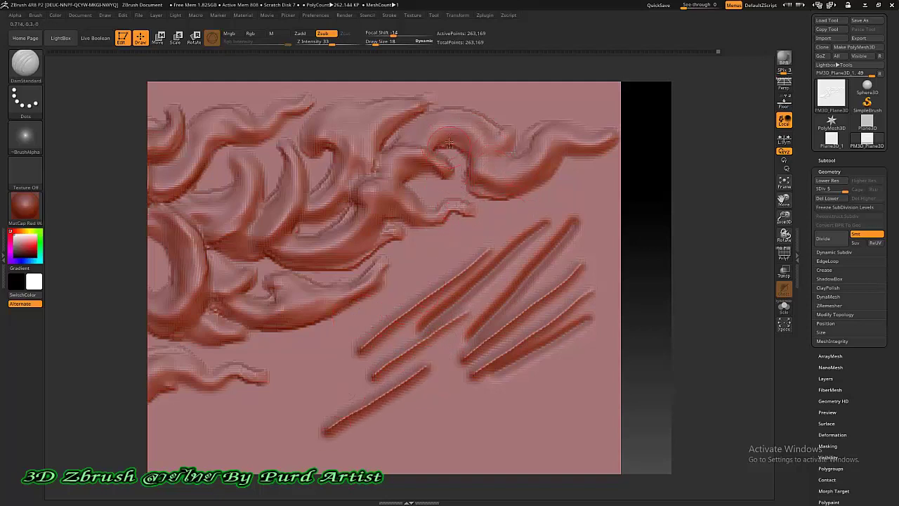
- Subdivide to level 6, zoom in, and draw a thin DamStandard crease across the ornament
key(ctrl+d)
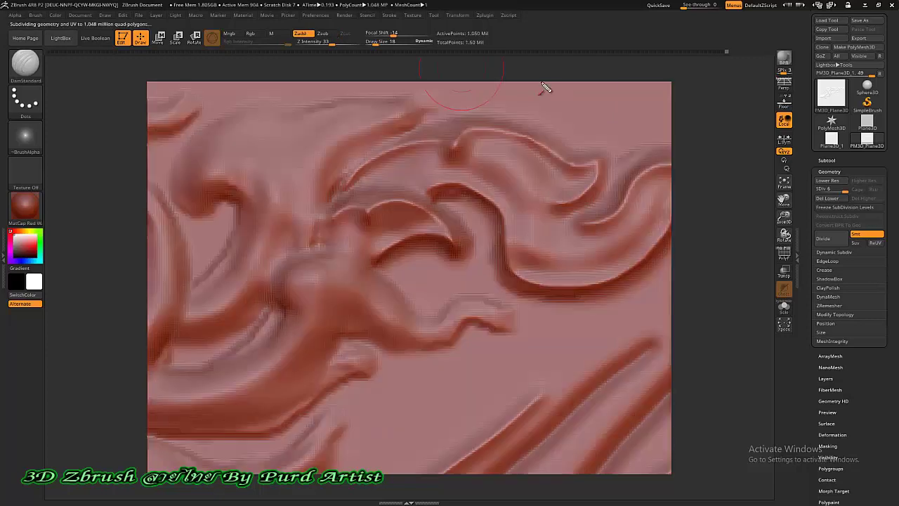
drag(559, 95, 483, 47)
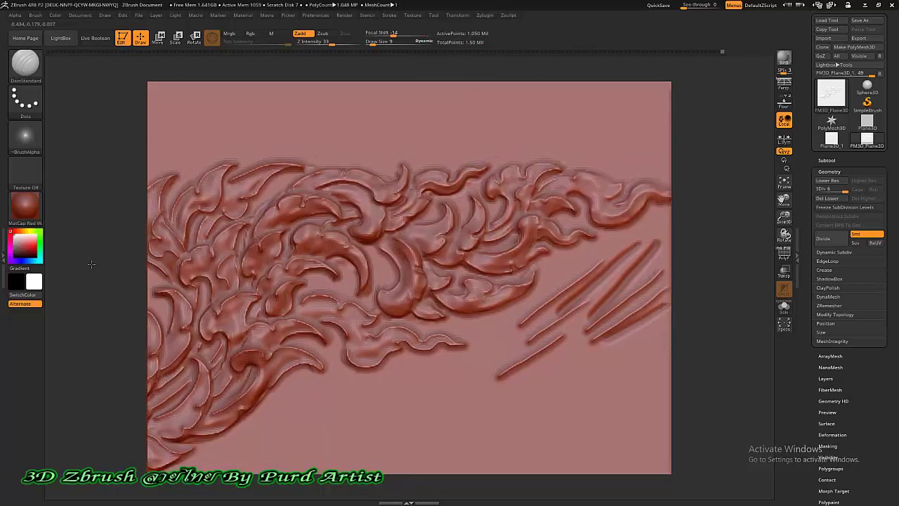
drag(91, 264, 179, 232)
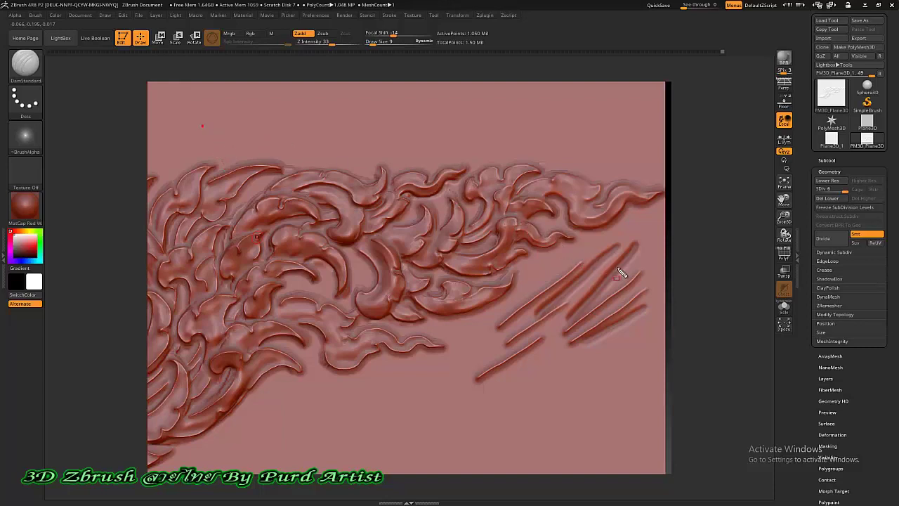
drag(670, 321, 678, 347)
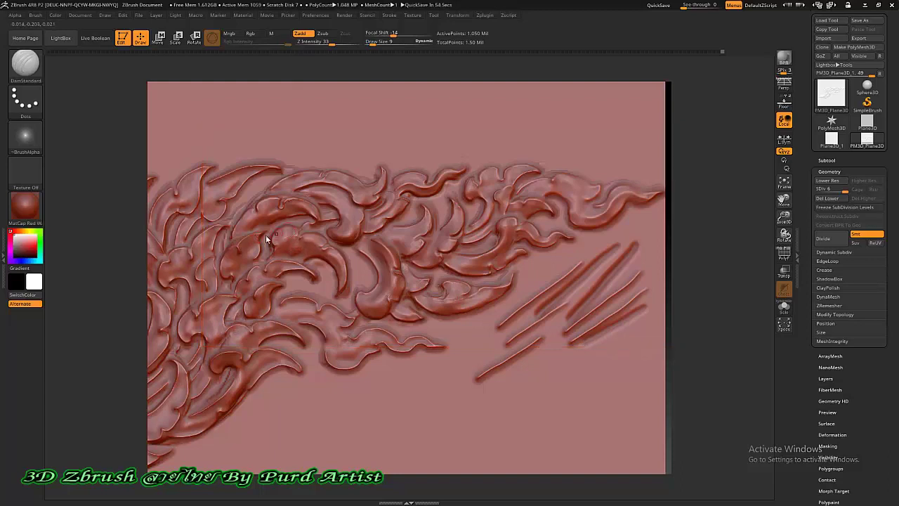
mouse_move(110, 301)
alt+mouse_down()
mouse_move(188, 265)
mouse_move(298, 260)
alt+mouse_up()
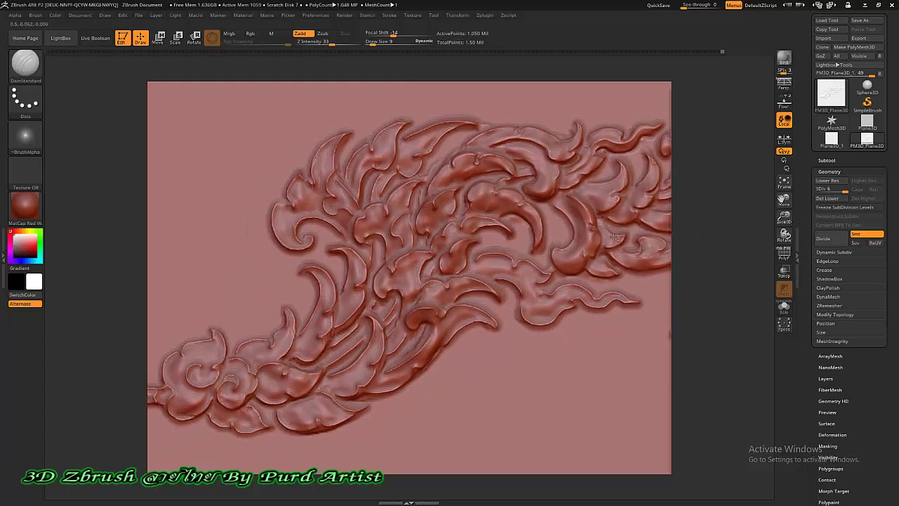
drag(555, 256, 440, 278)
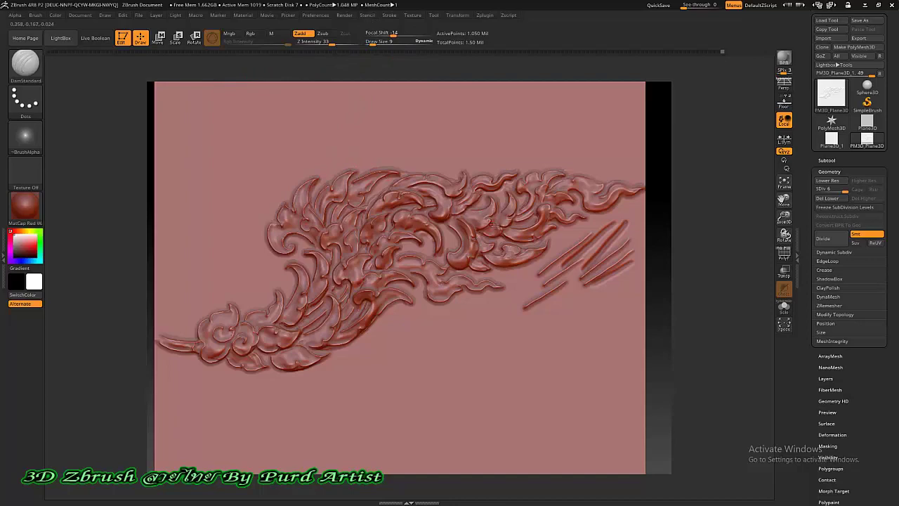
scroll(498, 223, up, 2)
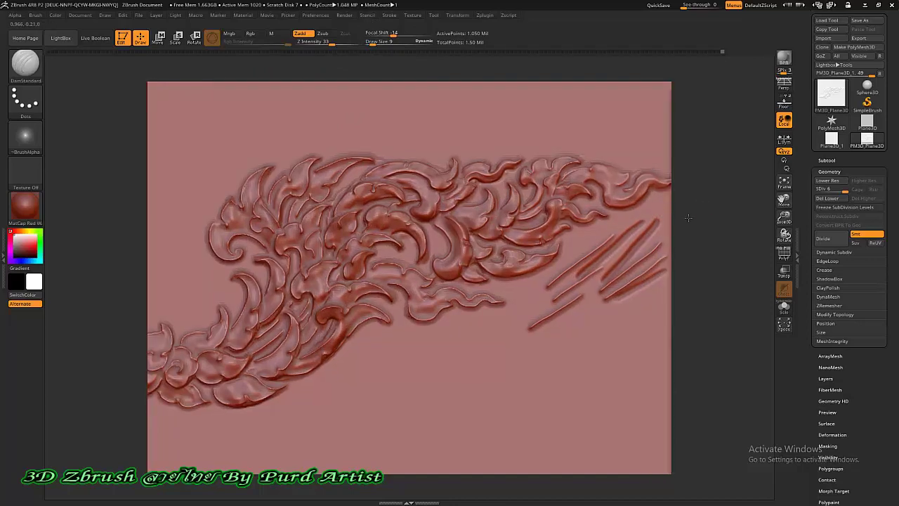
alt+right_drag(439, 211, 406, 226)
scroll(462, 211, up, 2)
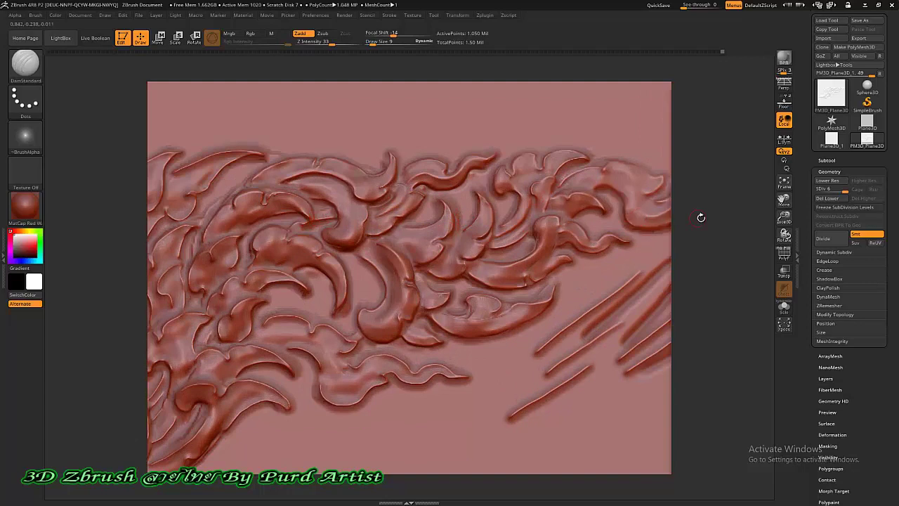
alt+right_drag(701, 218, 558, 224)
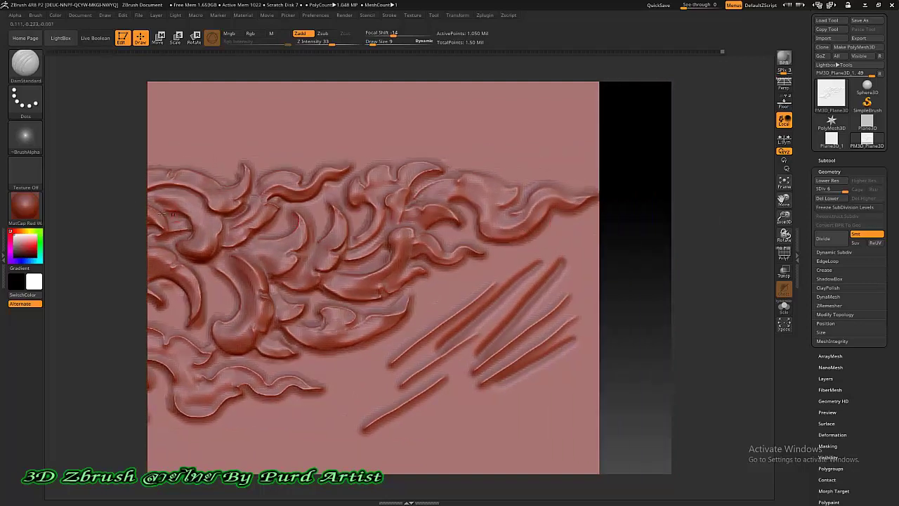
alt+right_drag(101, 221, 170, 209)
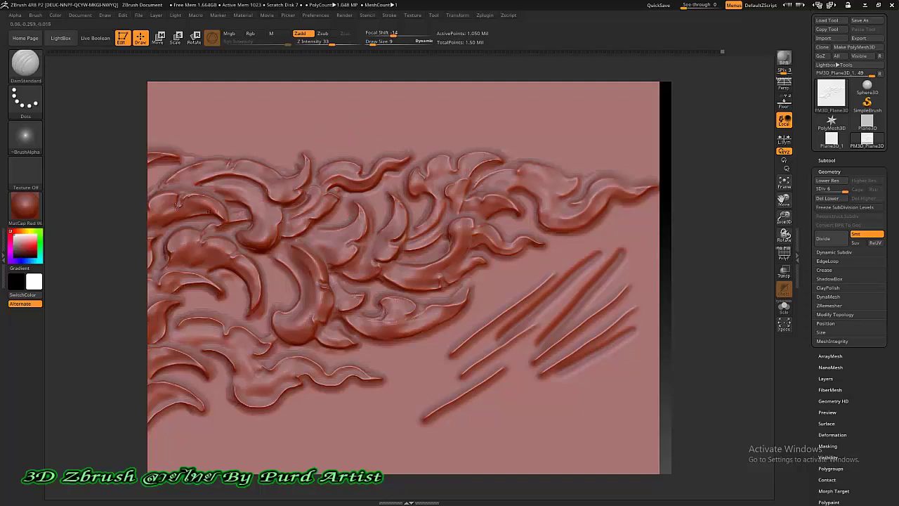
drag(106, 215, 363, 206)
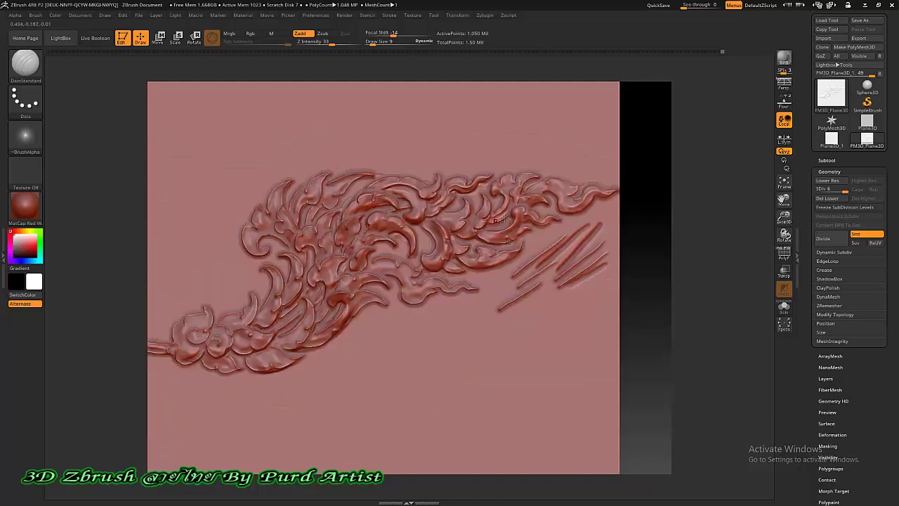
alt+drag(517, 210, 483, 229)
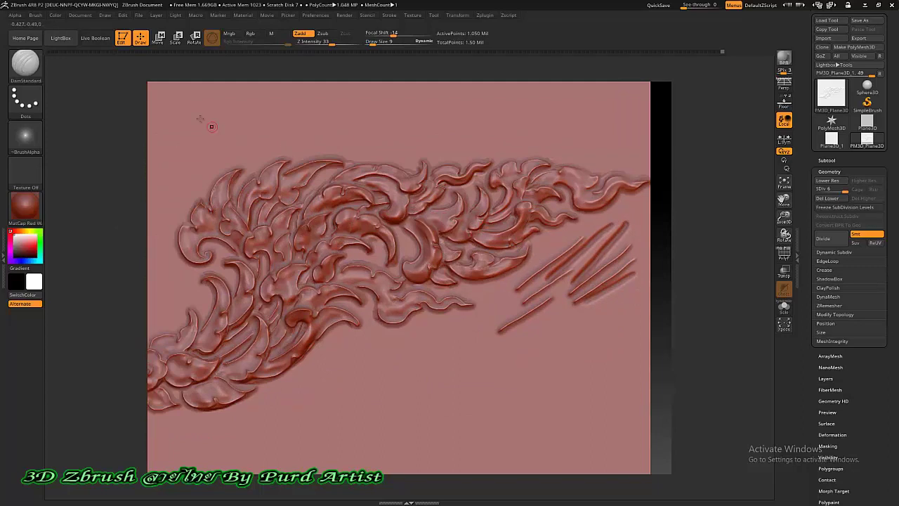